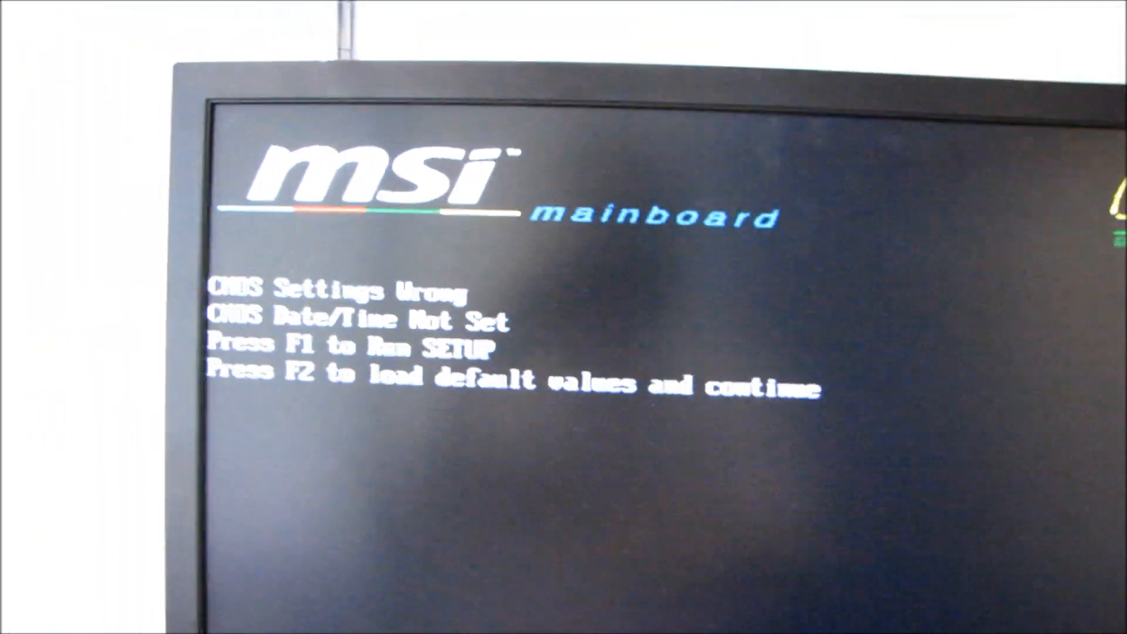
Enter BIOS setup from the 'CMOS Settings Wrong' boot warning with F1
key("F1")
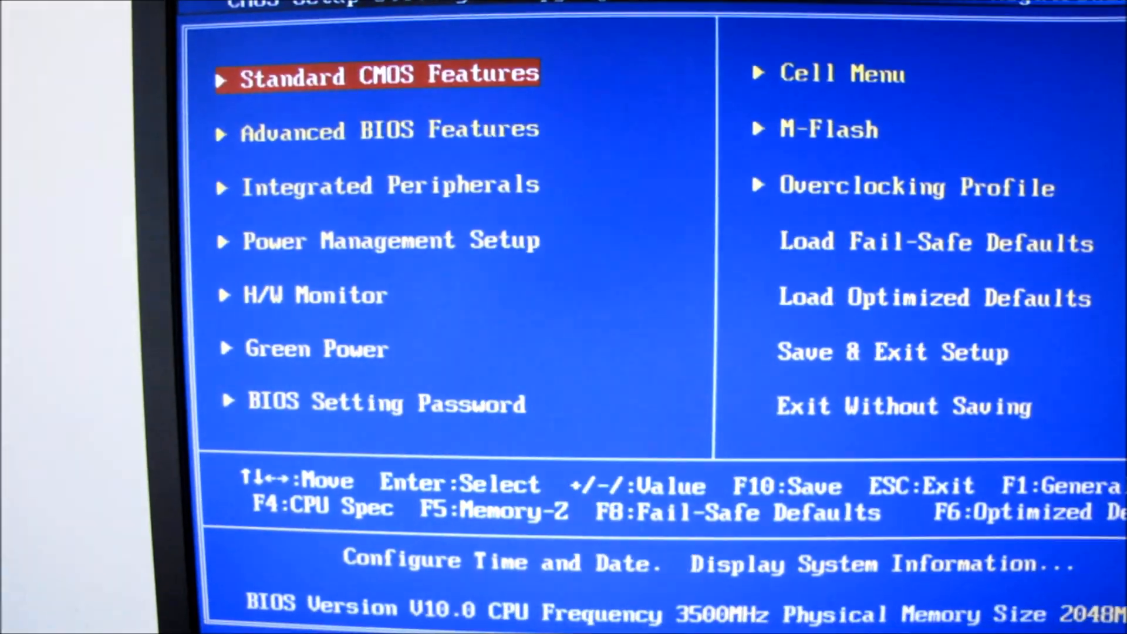
Enter the Cell Menu and set Unlock CPU Core to Enabled
key("Right")
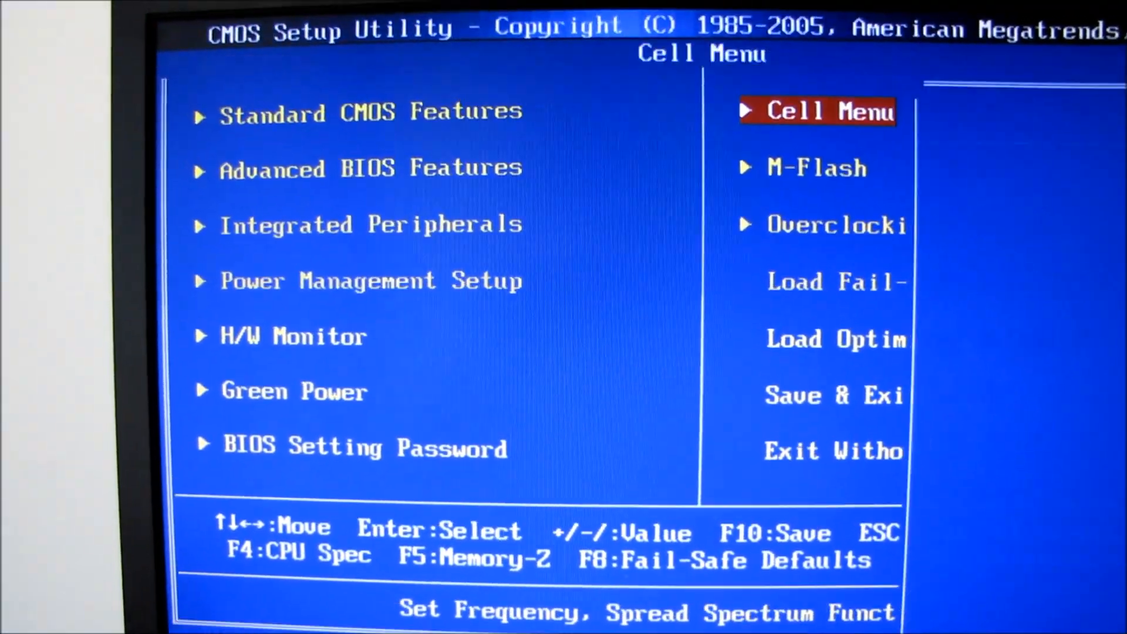
key("Return")
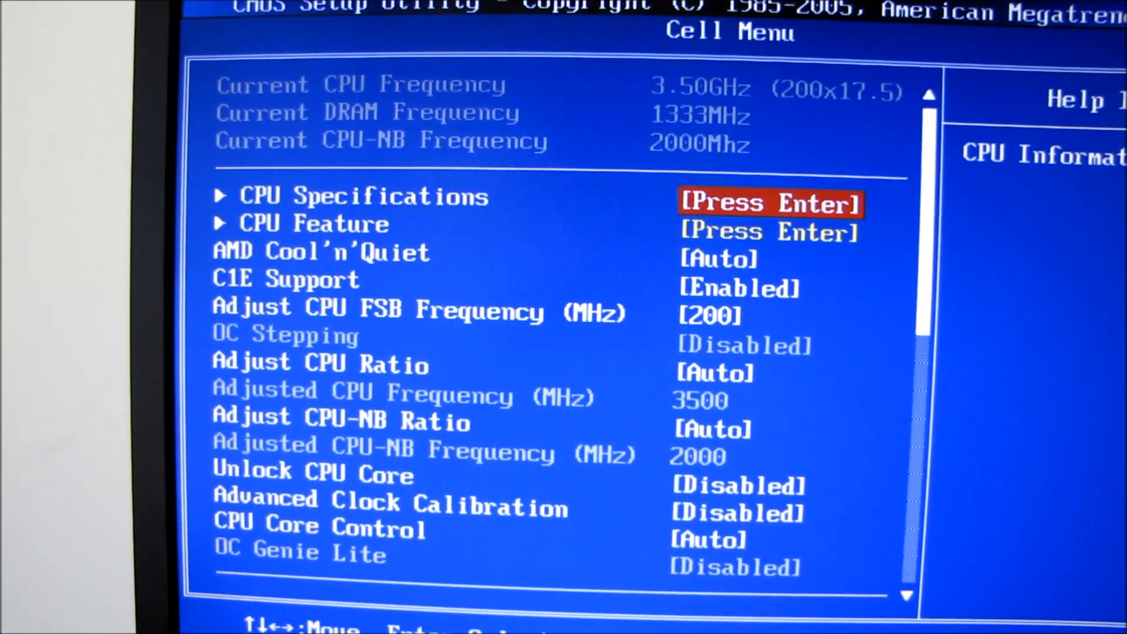
key("Down")
key("Down")
key("Down")
key("Down")
key("Down")
key("Down")
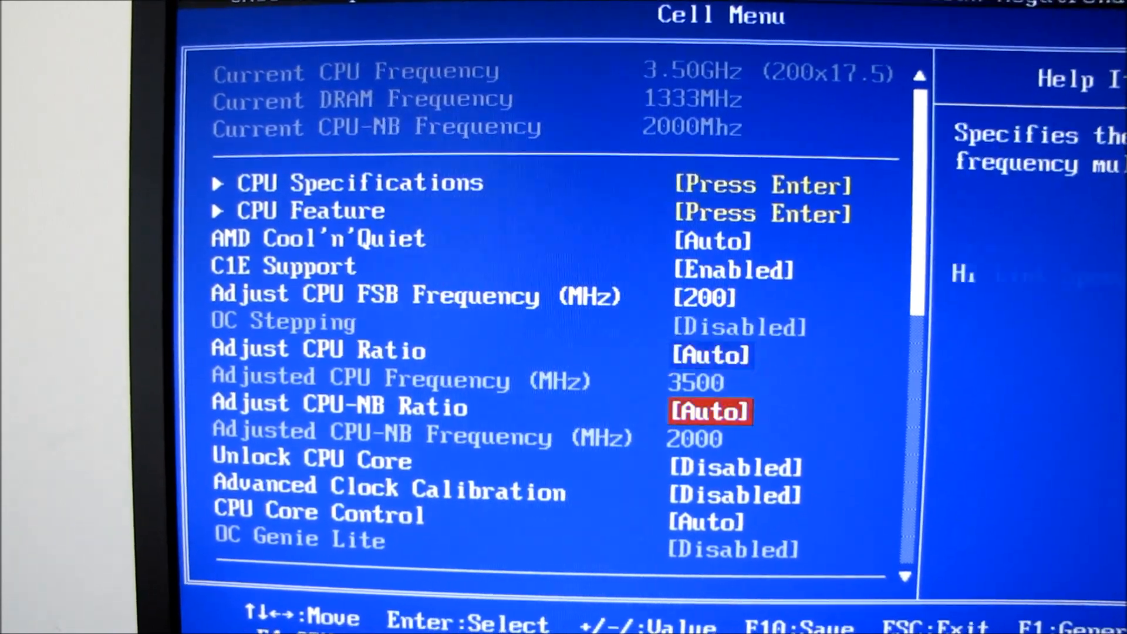
key("Down")
key("Down")
key("Up")
key("Return")
key("Down")
key("Return")
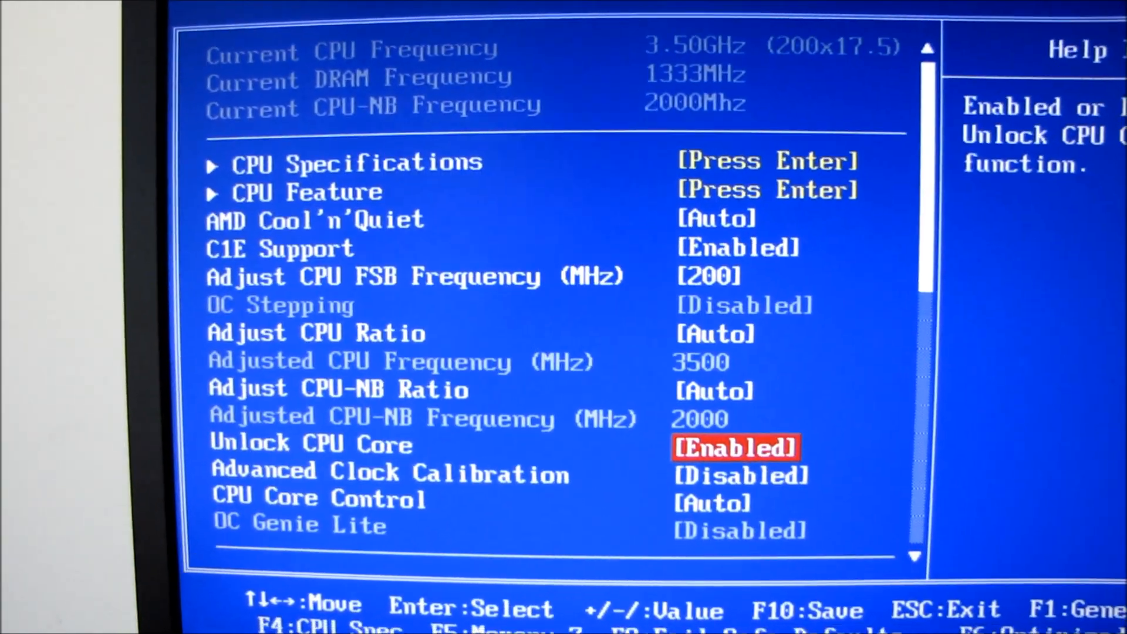
Set Advanced Clock Calibration to All Cores, keeping the value at 0%
key("Down")
key("Return")
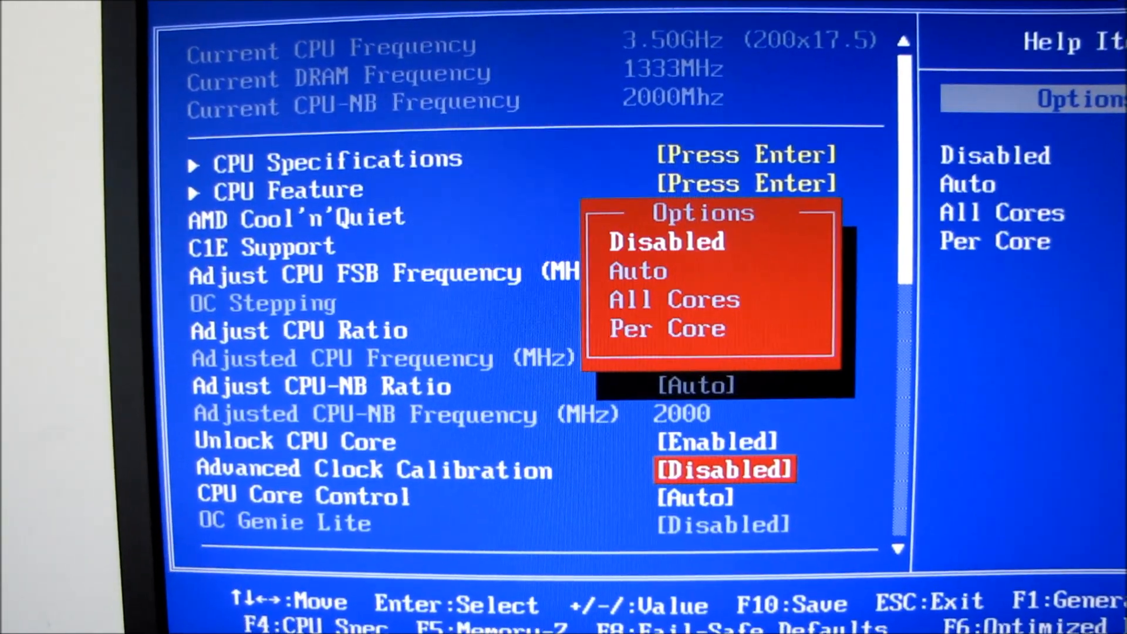
key("Down")
key("Down")
key("Return")
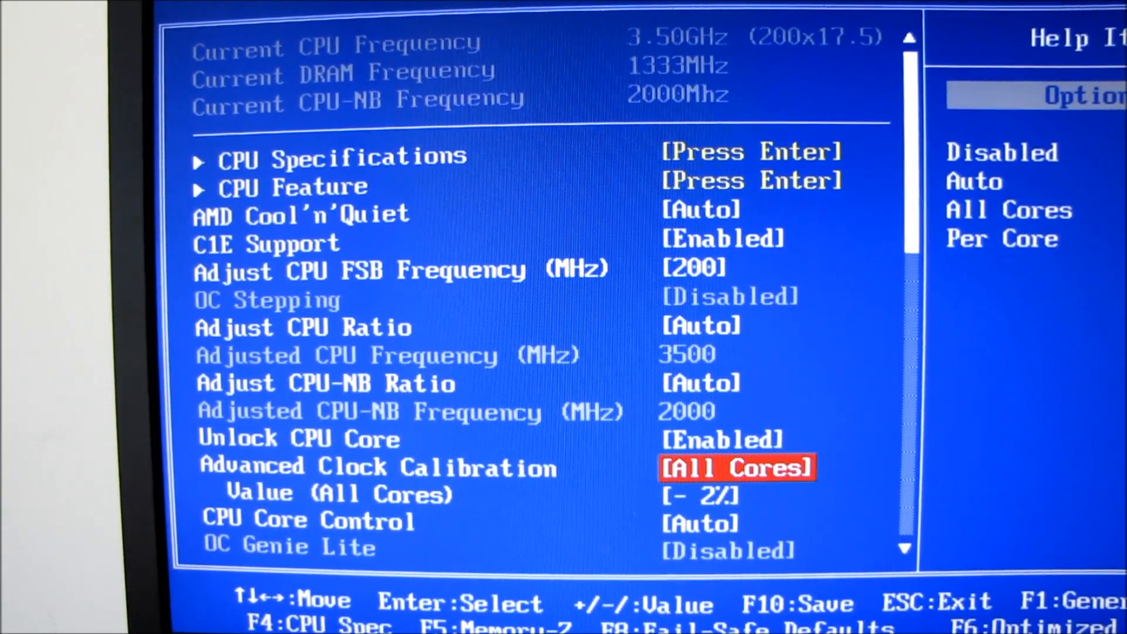
key("Down")
key("Return")
key("Up")
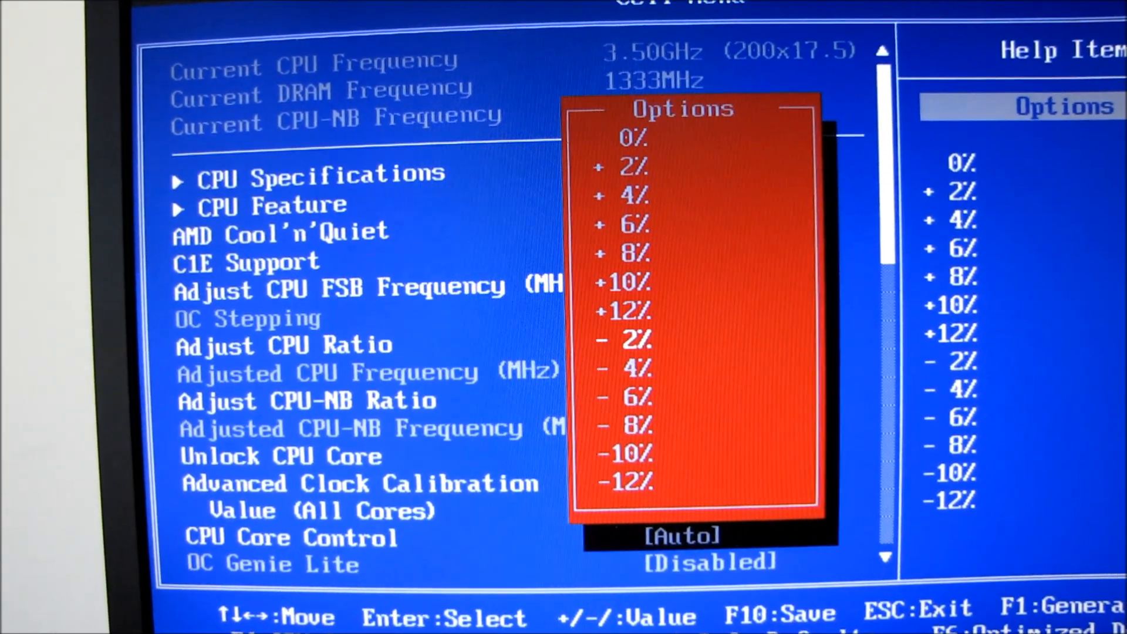
key("Escape")
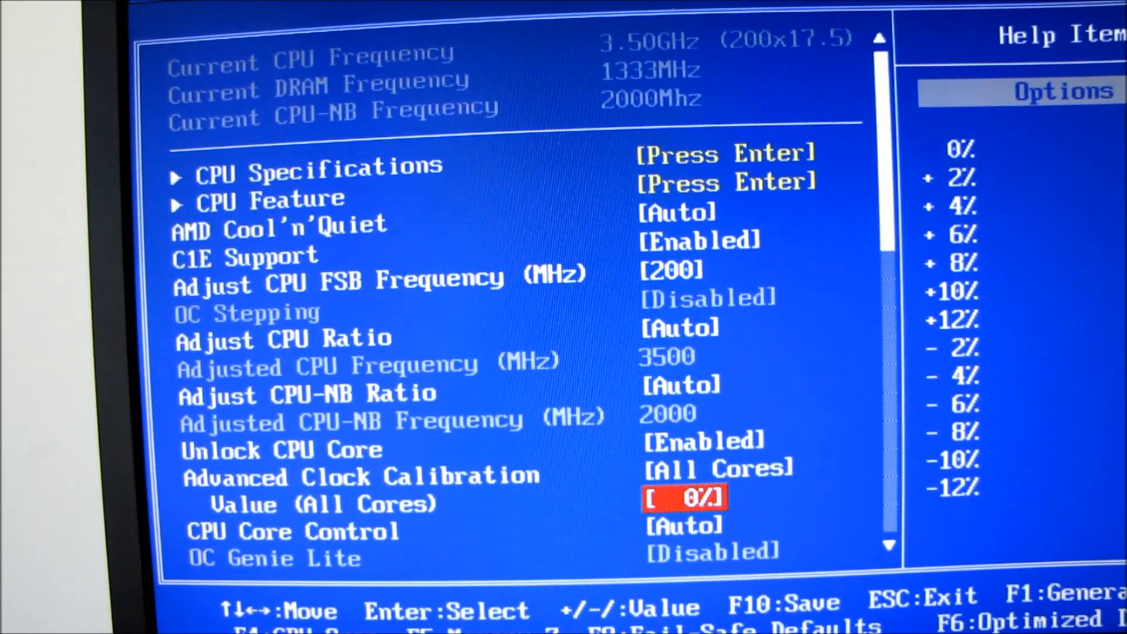
Review the CPU Core Control Auto/Manual choices, leaving it at Auto
key("Down")
key("Down")
key("Up")
key("Up")
key("Down")
key("Return")
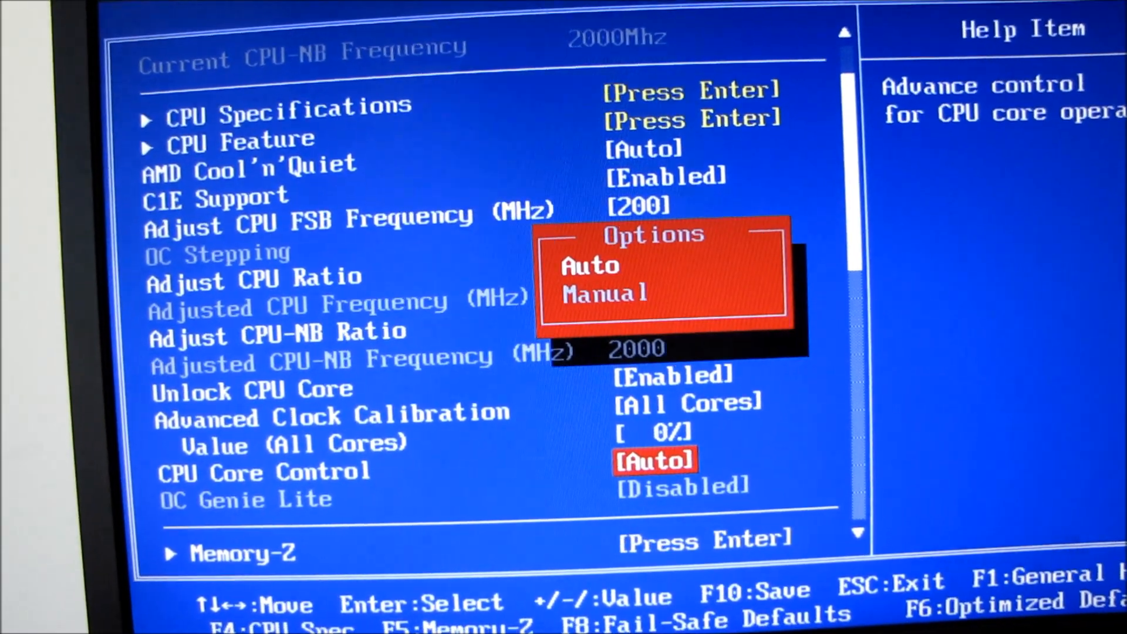
key("Escape")
key("Down")
key("Down")
key("Down")
key("Down")
key("Down")
key("Down")
key("Down")
key("Down")
key("Down")
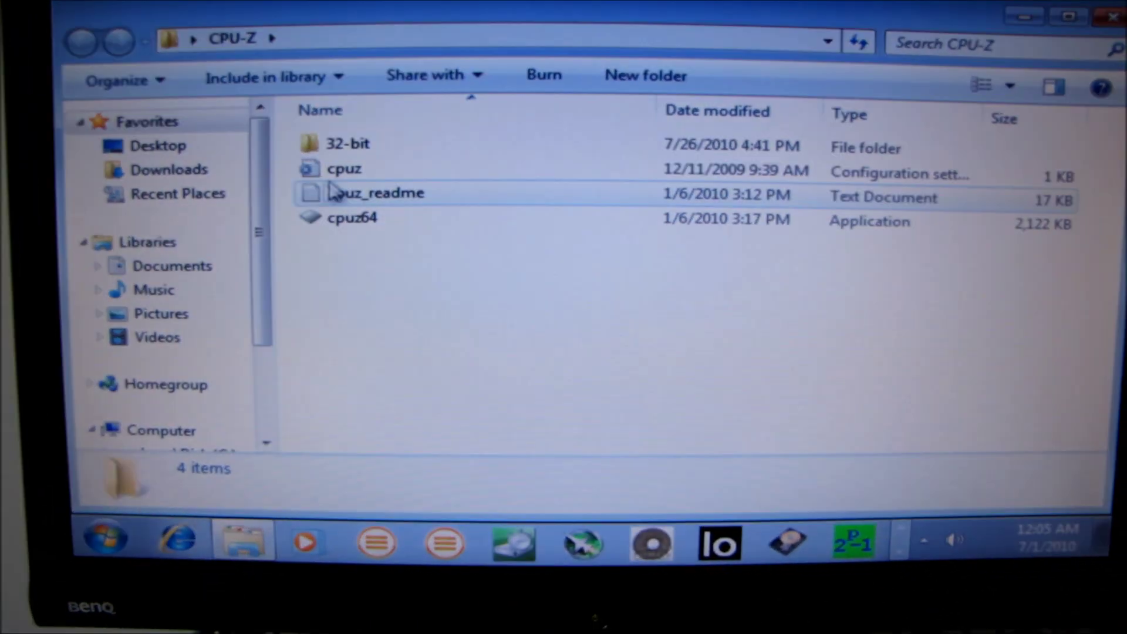
Launch cpuz64 to show the Phenom II X4 970 reporting 4 cores
left_click(355, 215)
double_click(355, 215)
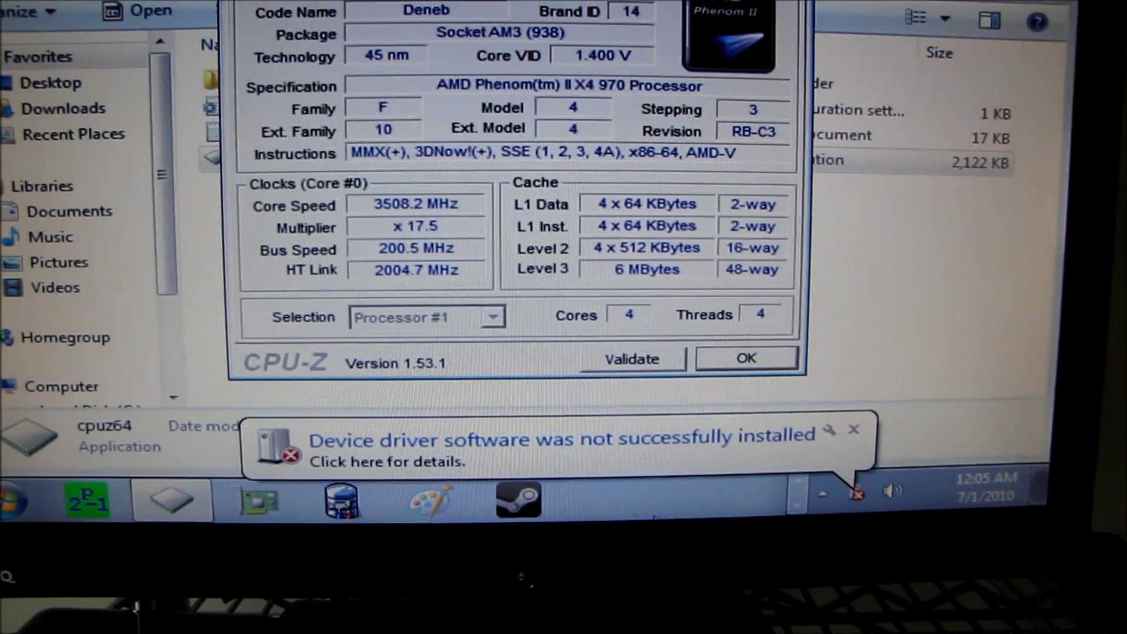
Start Task Manager from the taskbar and show the Performance view with four CPU graphs
right_click(748, 497)
left_click(828, 420)
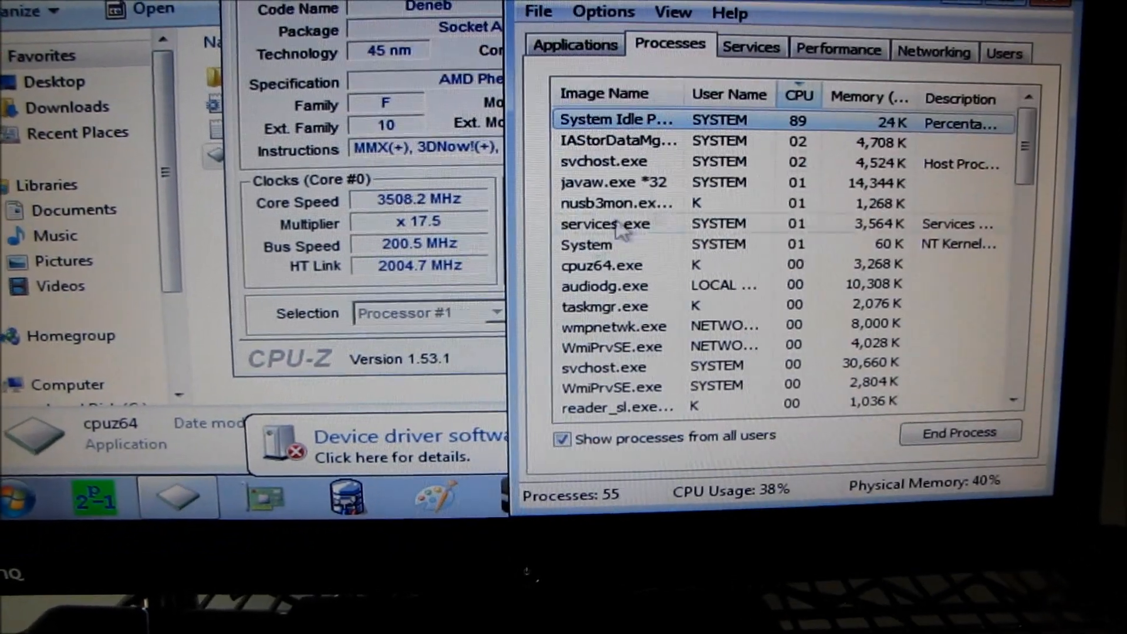
left_click(827, 54)
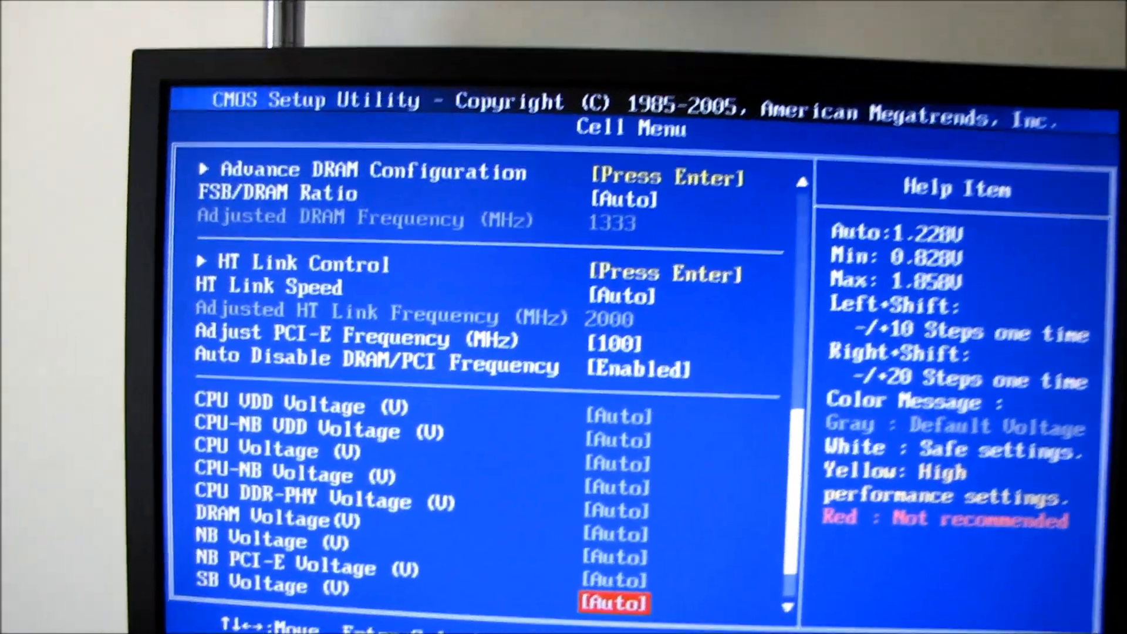
Scroll the Cell Menu to CPU Core Control [Manual] listing Cores 1 to 4 and CPU FSB 200 MHz
key("Up")
key("Up")
key("Up")
key("Up")
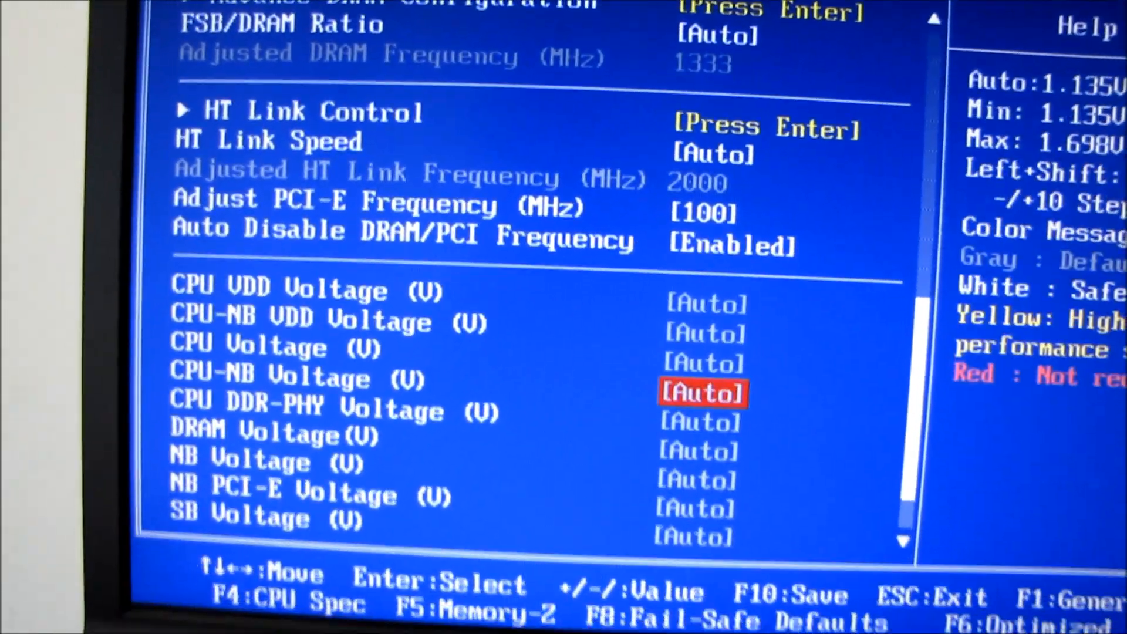
key("Up")
key("Up")
key("Up")
key("Up")
key("Up")
key("Up")
key("Up")
key("Up")
key("Up")
key("Up")
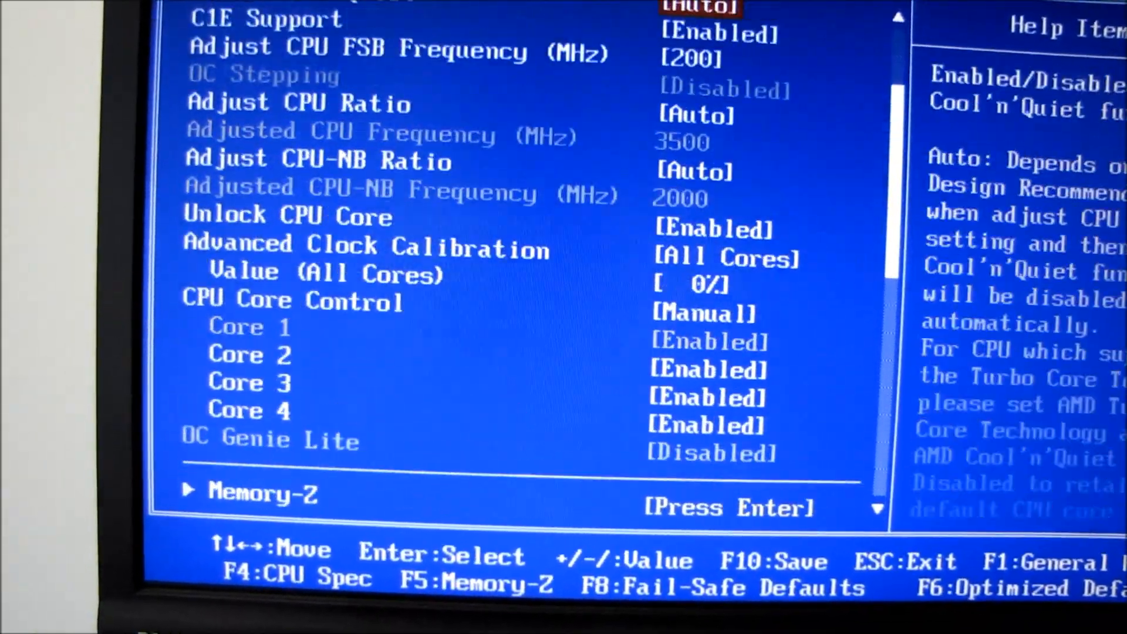
key("Up")
key("Up")
key("Down")
key("Down")
key("Down")
key("Down")
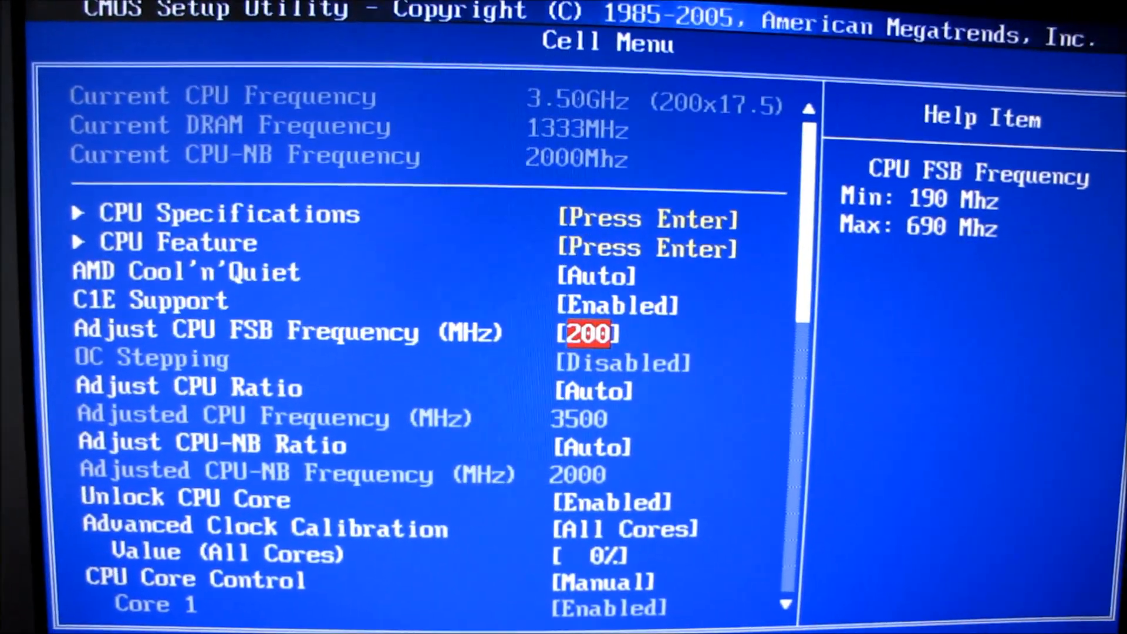
key("Down")
key("Down")
key("Down")
key("Down")
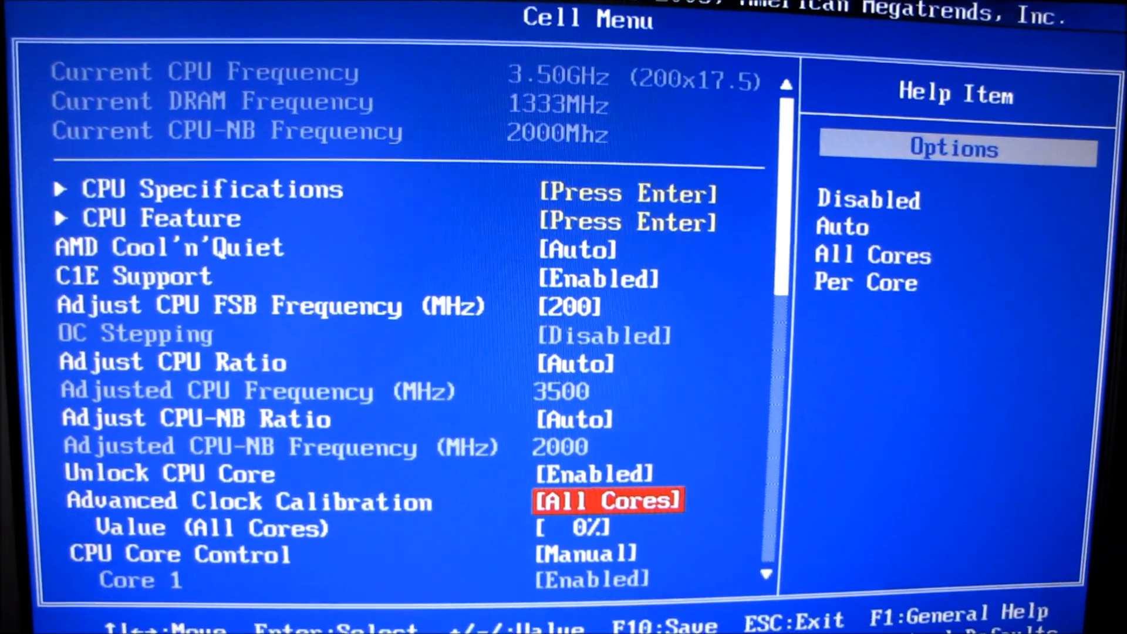
key("Down")
key("Down")
key("Up")
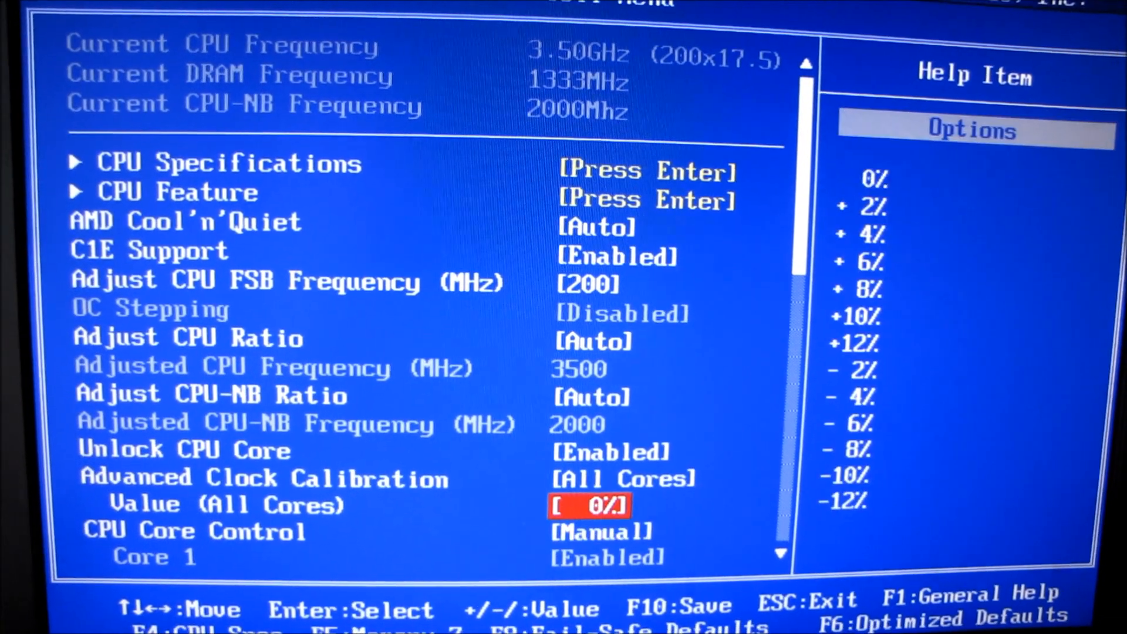
key("Down")
key("Return")
key("Return")
key("Down")
key("Down")
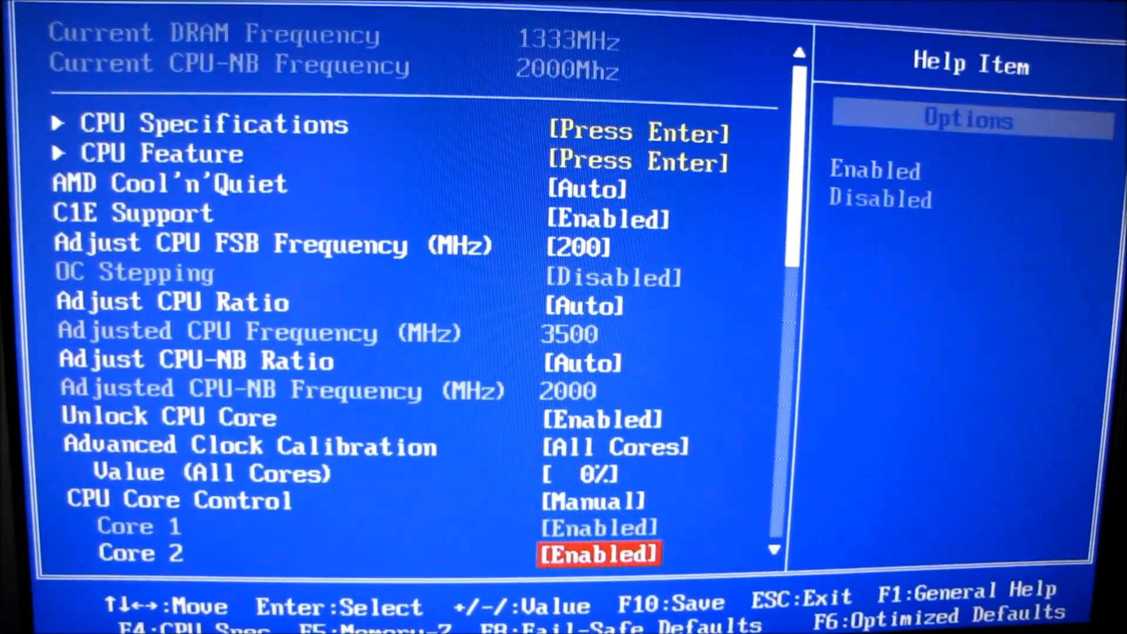
key("Down")
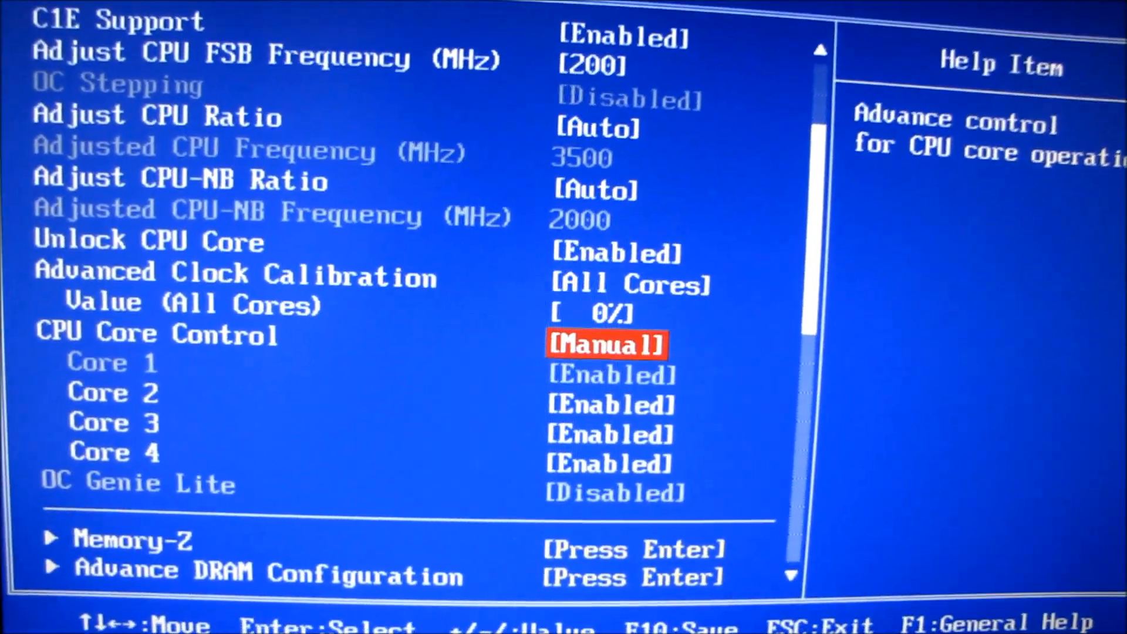
key("Down")
key("Down")
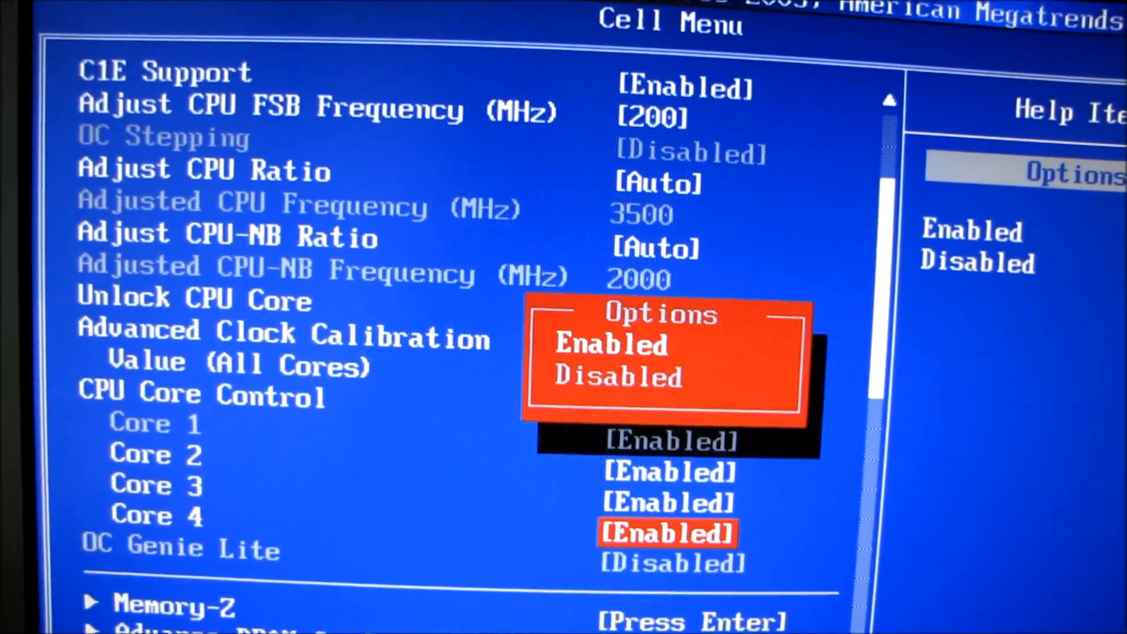
key("Return")
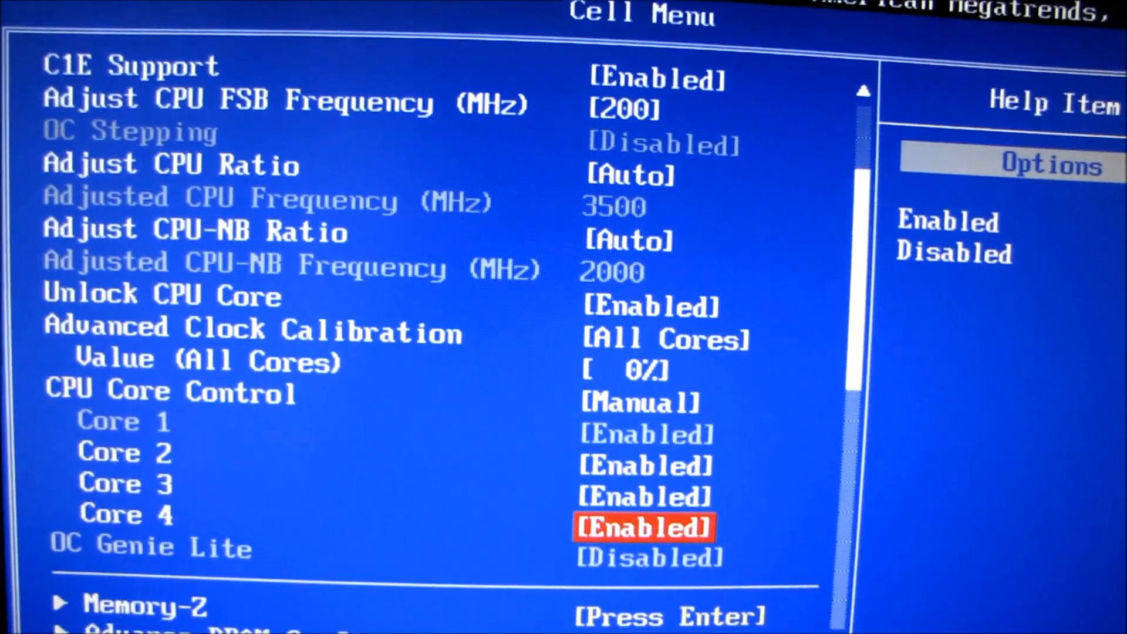